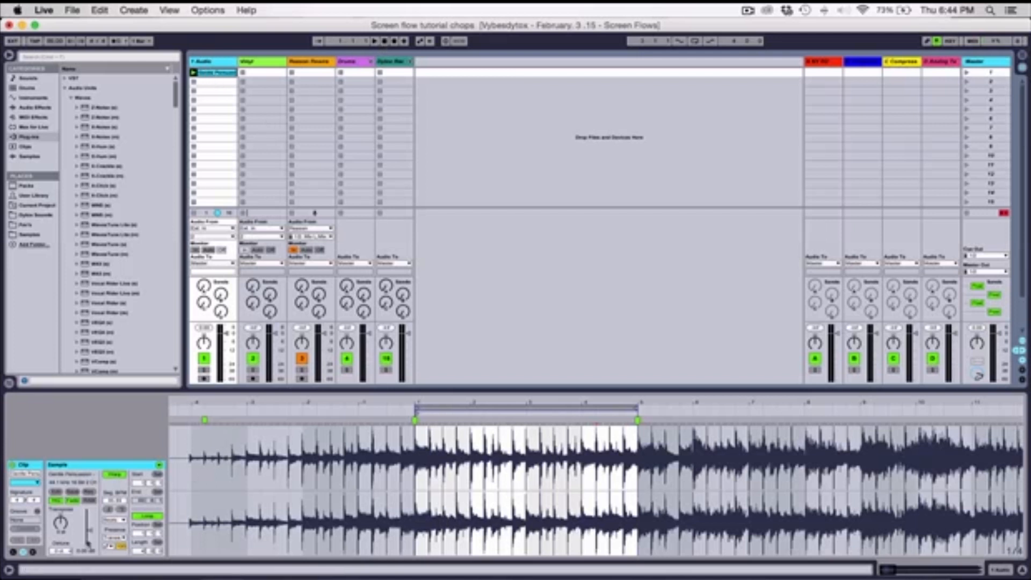
# Step: Freeze and flatten the audio track containing the looped sample clip
pyautogui.press('space')
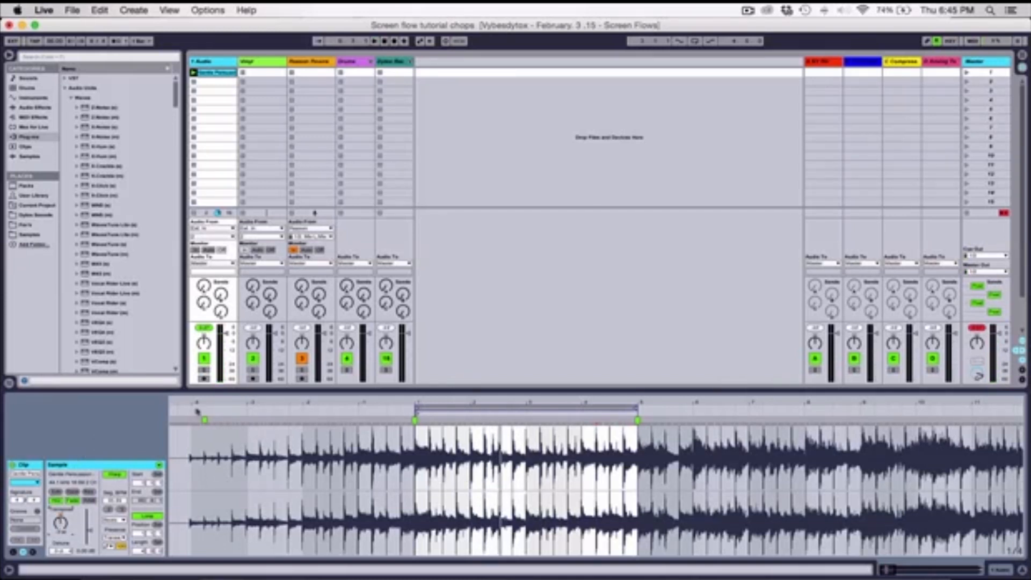
pyautogui.rightClick(211, 75)
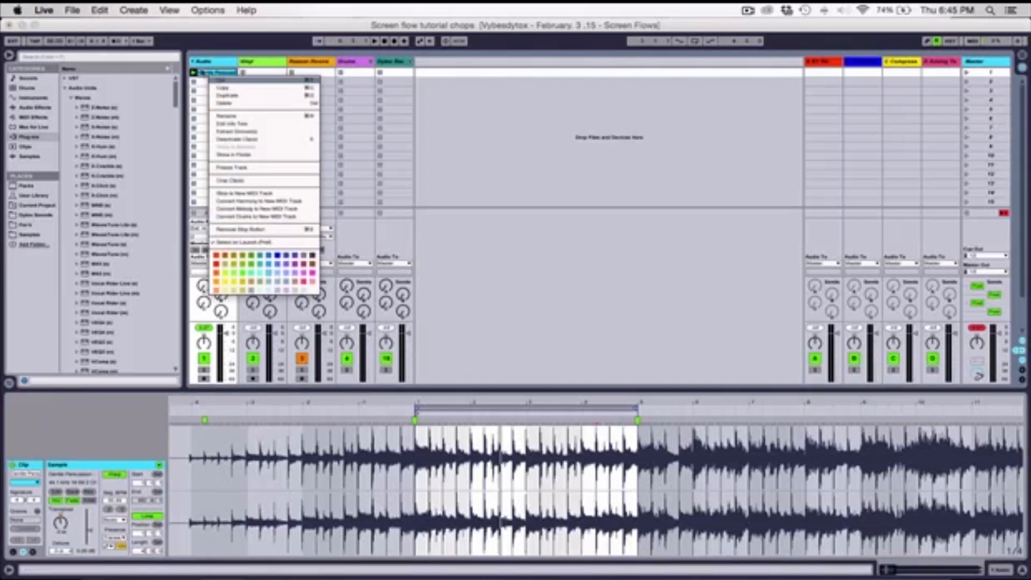
pyautogui.click(249, 168)
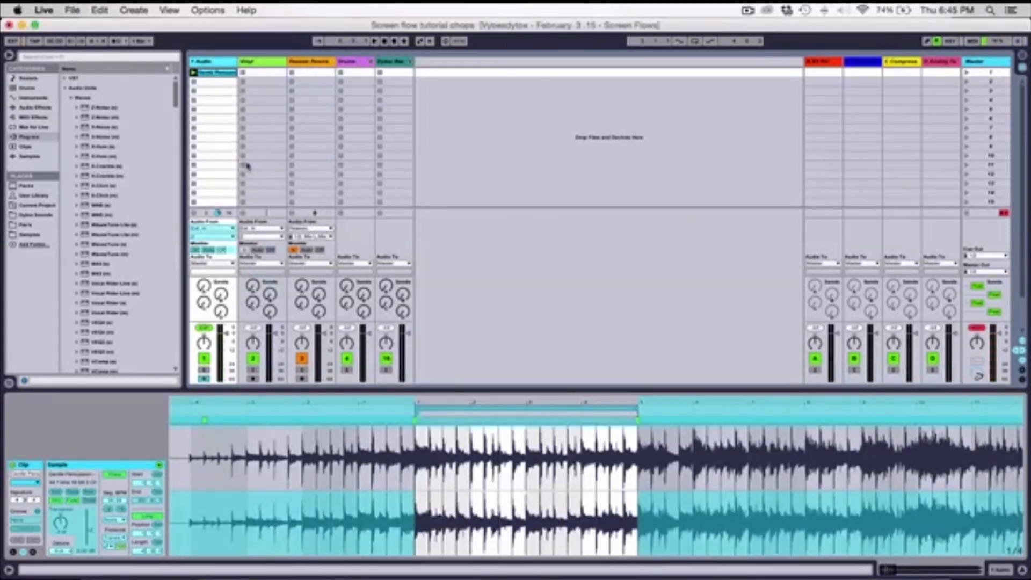
pyautogui.click(212, 73)
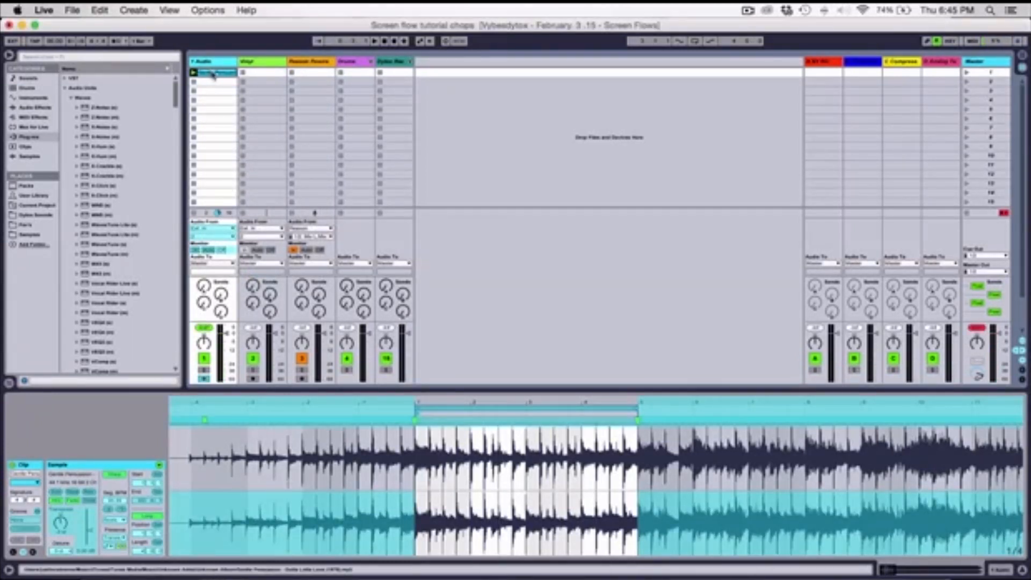
pyautogui.rightClick(213, 74)
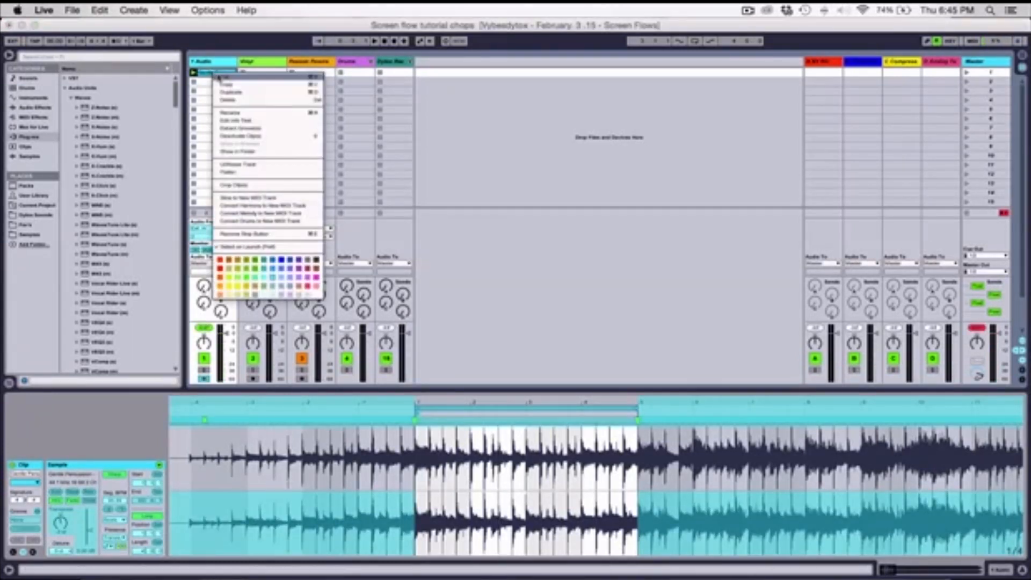
pyautogui.click(245, 173)
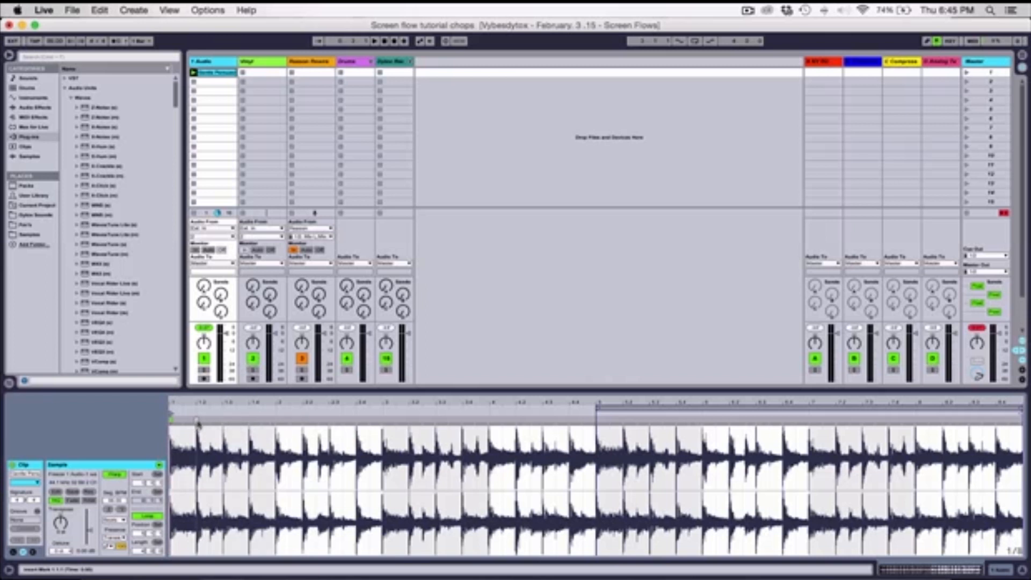
# Step: Audition the flattened clip and move its loop region to the first four bars, from 1.1.1 to 5.1.1
pyautogui.press('space')
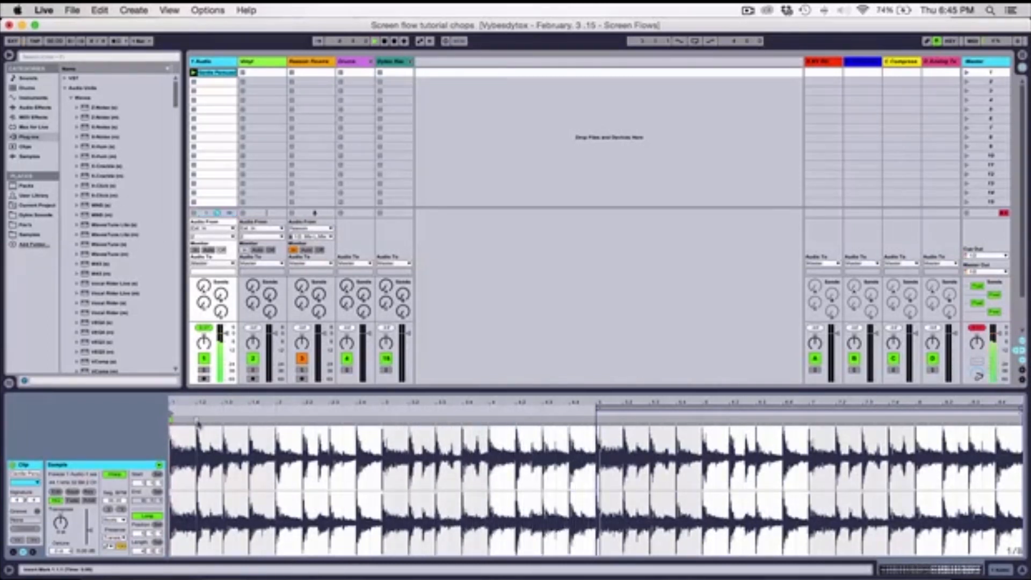
pyautogui.press('space')
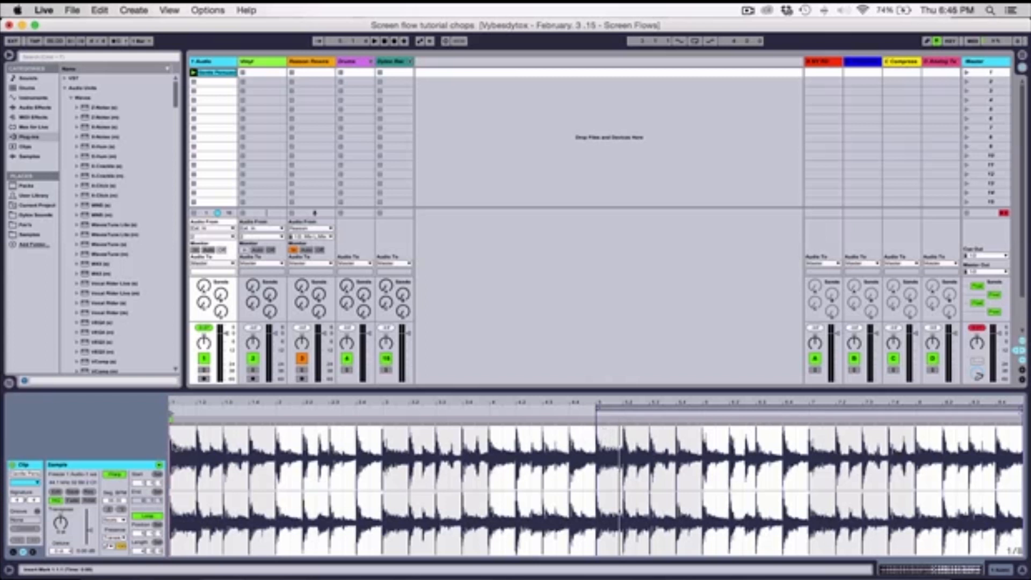
pyautogui.moveTo(933, 410); pyautogui.dragTo(351, 409)
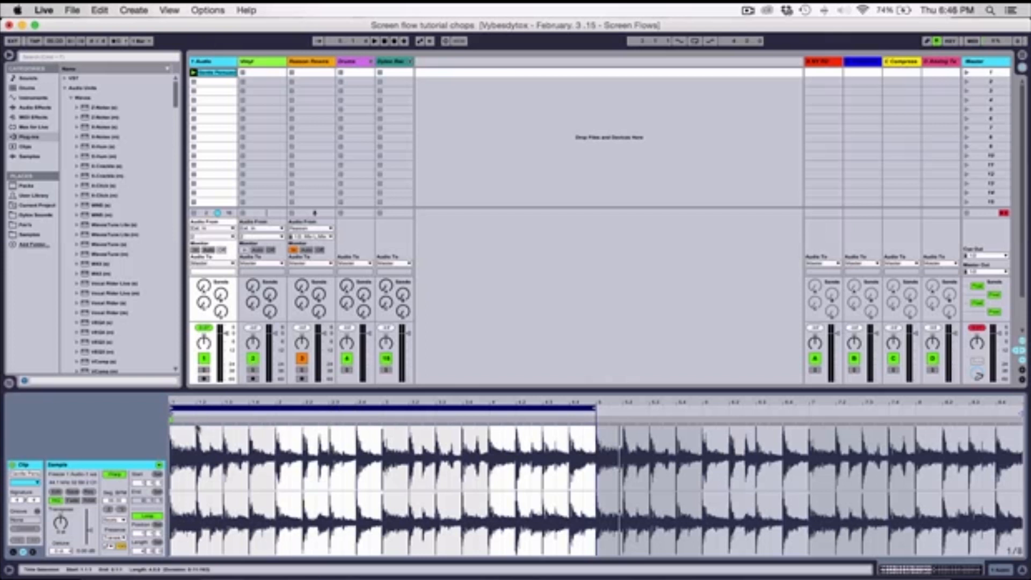
# Step: Insert warp markers on every beat of the four-bar loop, from 1.2 through 4.4
pyautogui.click(197, 428)
pyautogui.click(223, 424)
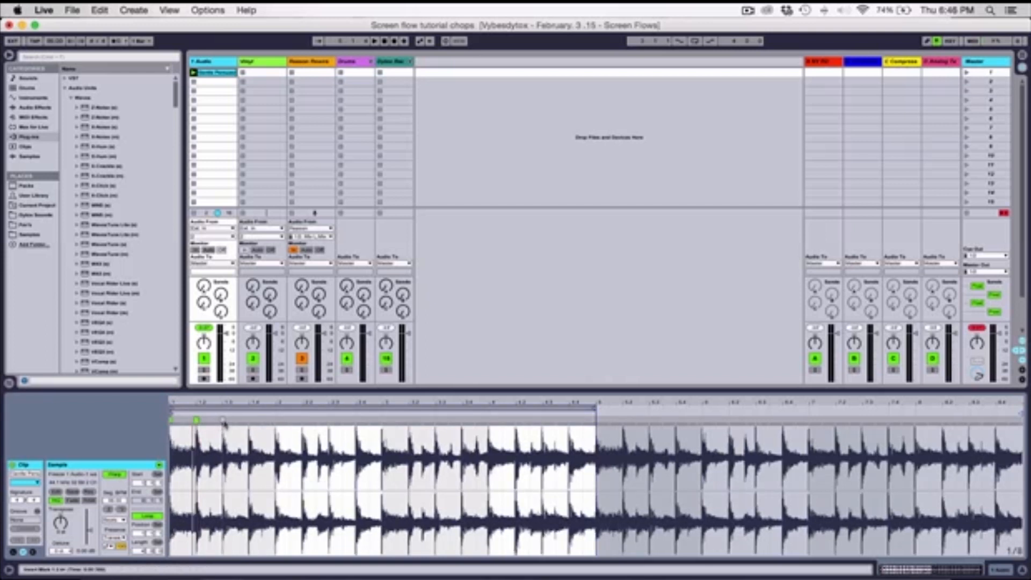
pyautogui.click(249, 424)
pyautogui.click(276, 424)
pyautogui.click(304, 423)
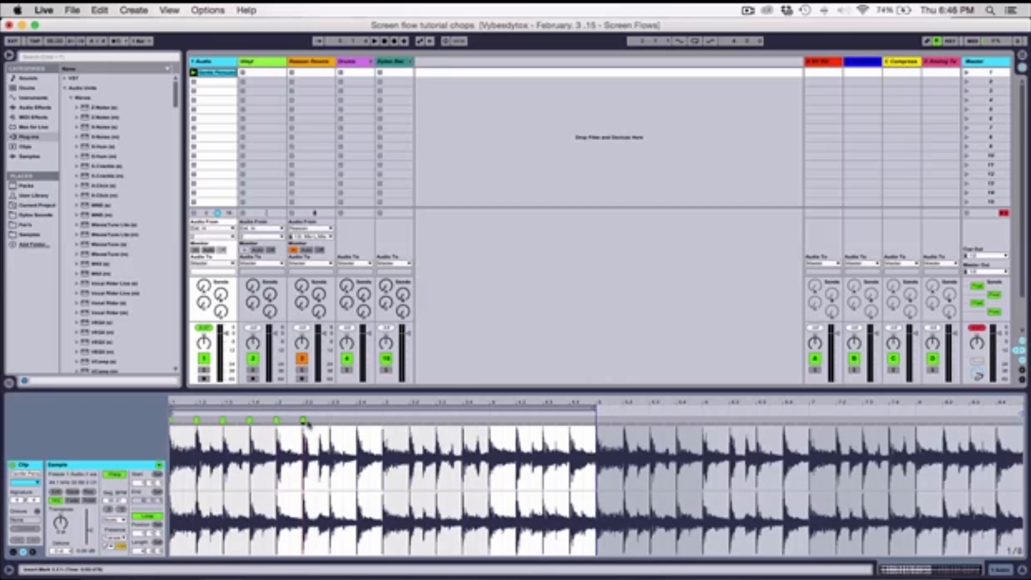
pyautogui.click(330, 424)
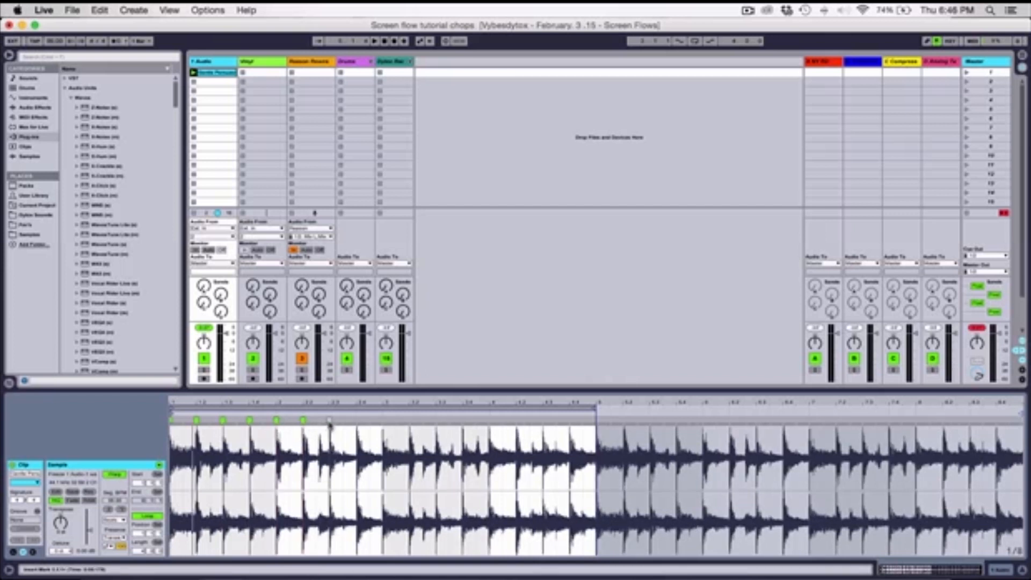
pyautogui.click(357, 424)
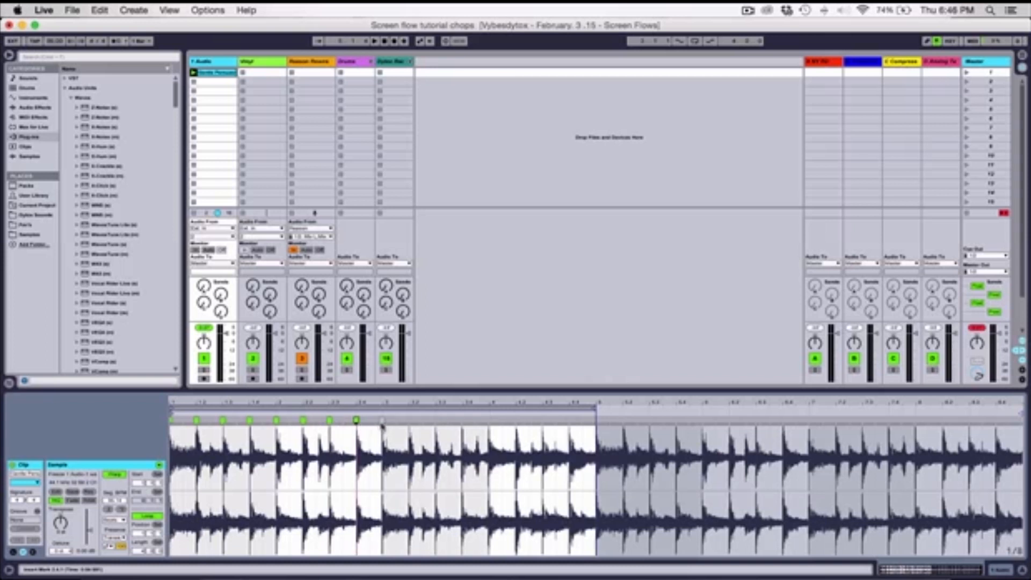
pyautogui.click(383, 421)
pyautogui.click(409, 421)
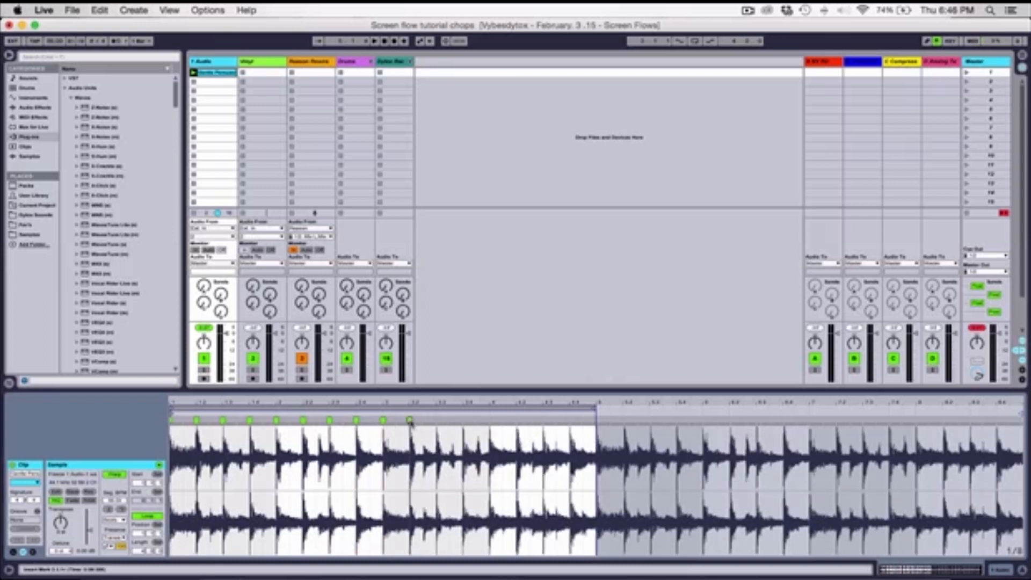
pyautogui.click(436, 421)
pyautogui.click(463, 421)
pyautogui.click(489, 421)
pyautogui.click(516, 422)
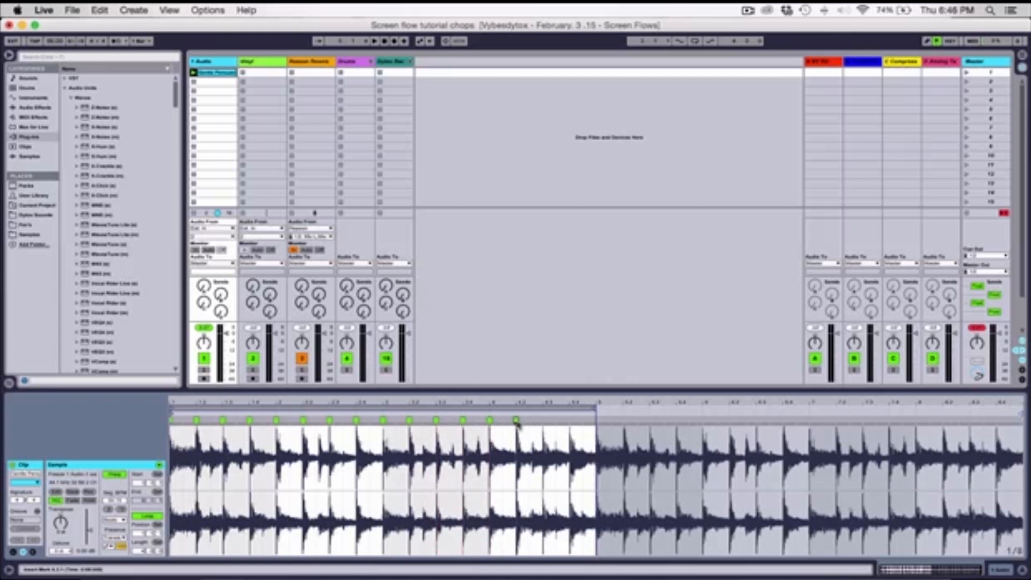
pyautogui.click(543, 422)
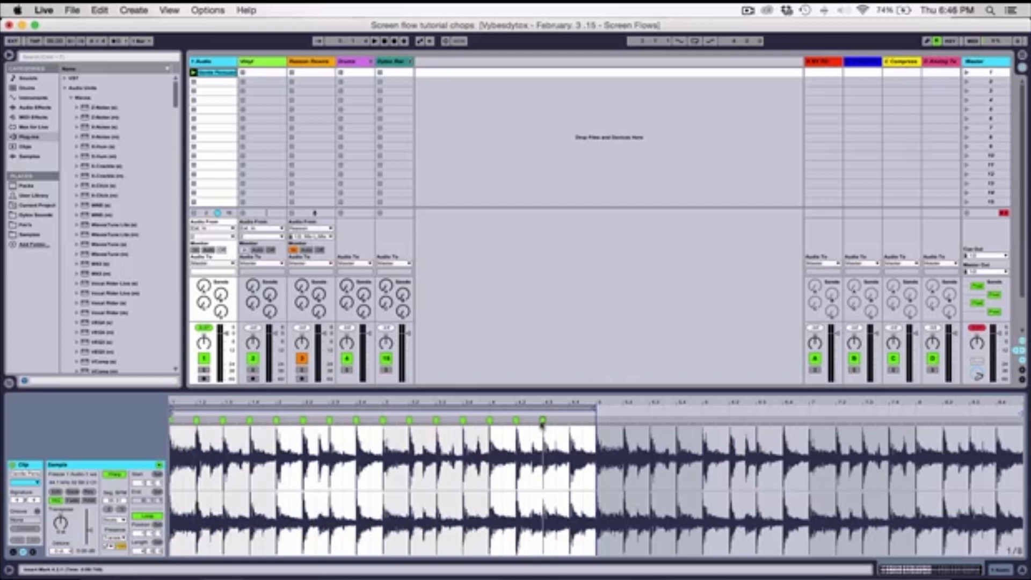
pyautogui.click(569, 422)
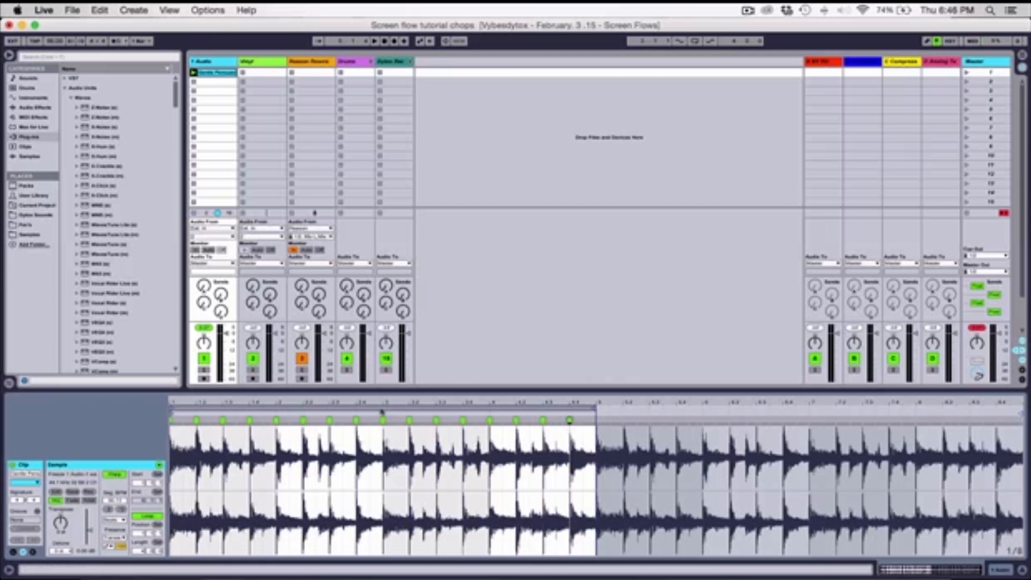
# Step: Add a warp marker at the end of the loop and align it with the start of bar 5
pyautogui.moveTo(372, 404)
pyautogui.mouseDown()
pyautogui.moveTo(410, 406)
pyautogui.moveTo(282, 408)
pyautogui.mouseUp()
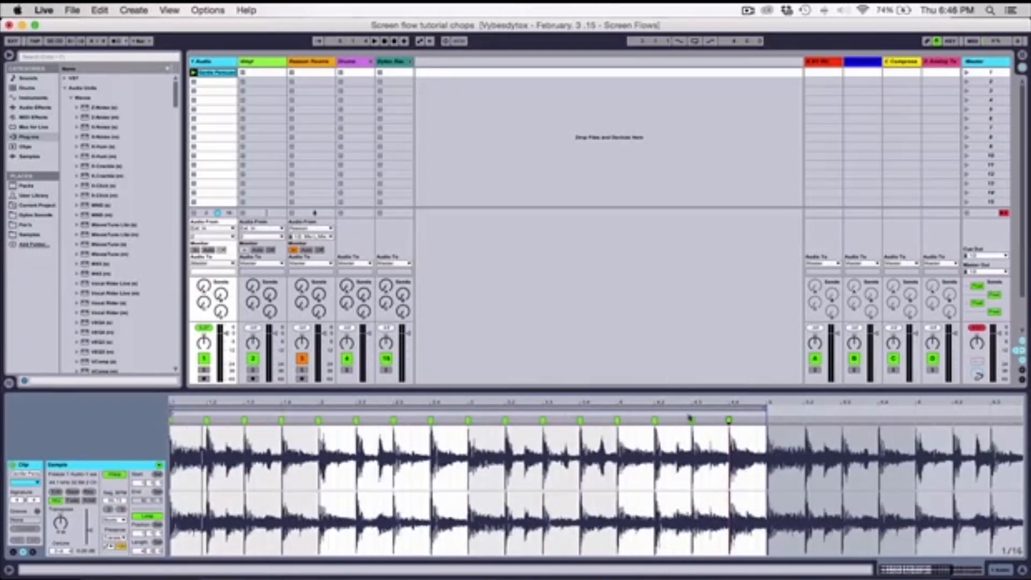
pyautogui.moveTo(767, 422); pyautogui.dragTo(777, 423)
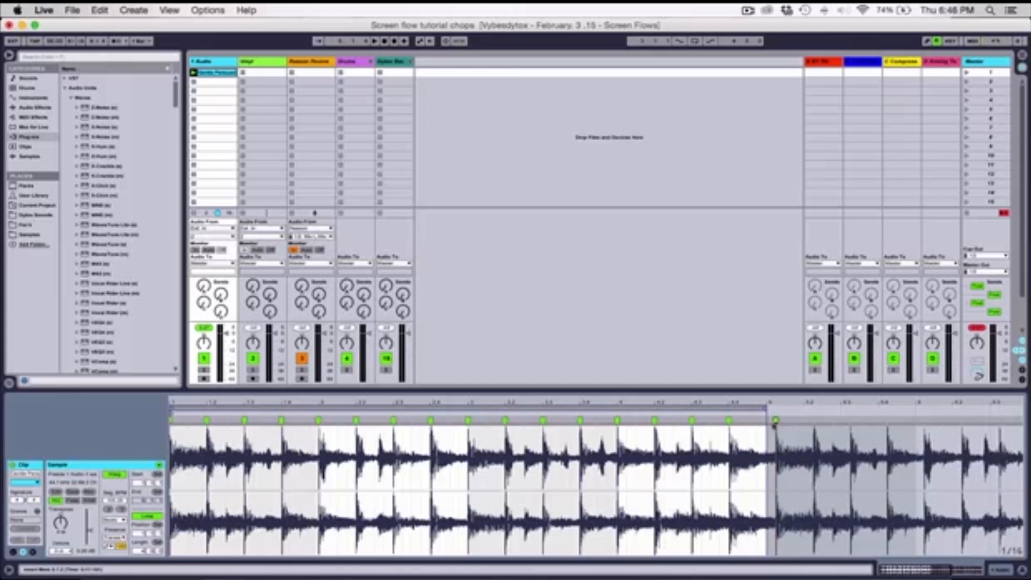
pyautogui.moveTo(775, 426); pyautogui.dragTo(765, 425)
pyautogui.moveTo(396, 406); pyautogui.dragTo(396, 400)
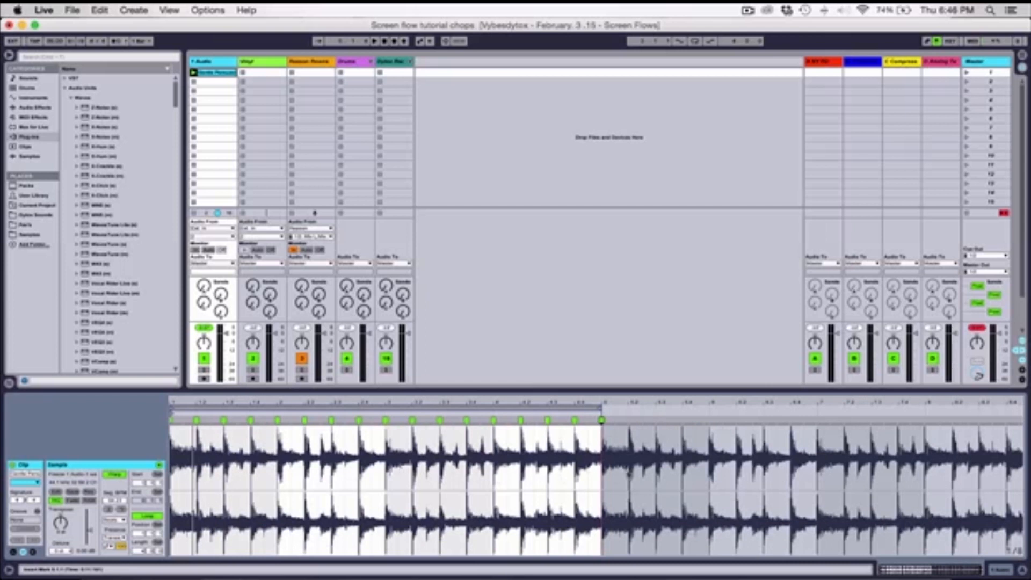
pyautogui.moveTo(186, 402); pyautogui.dragTo(186, 407)
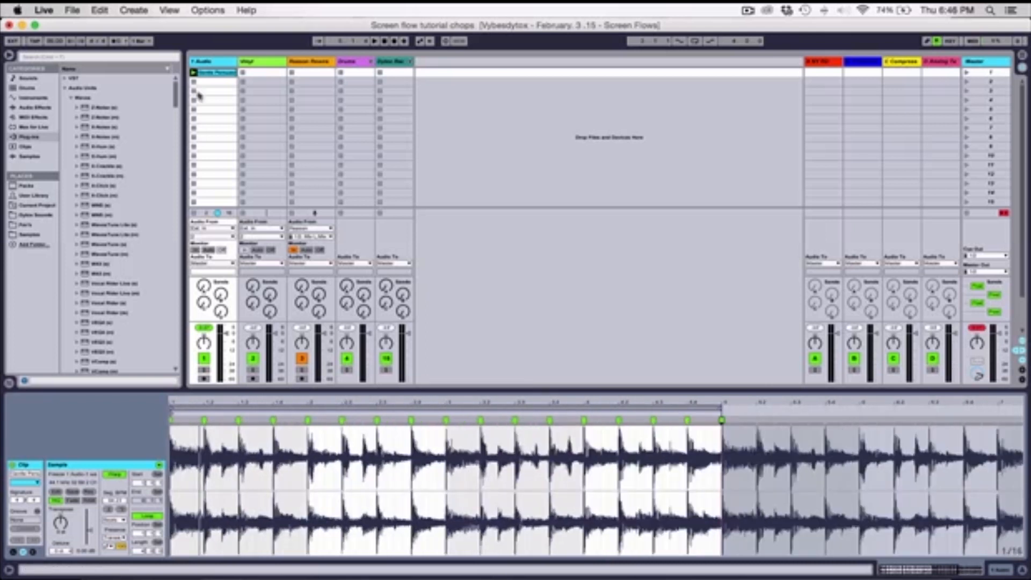
pyautogui.rightClick(208, 76)
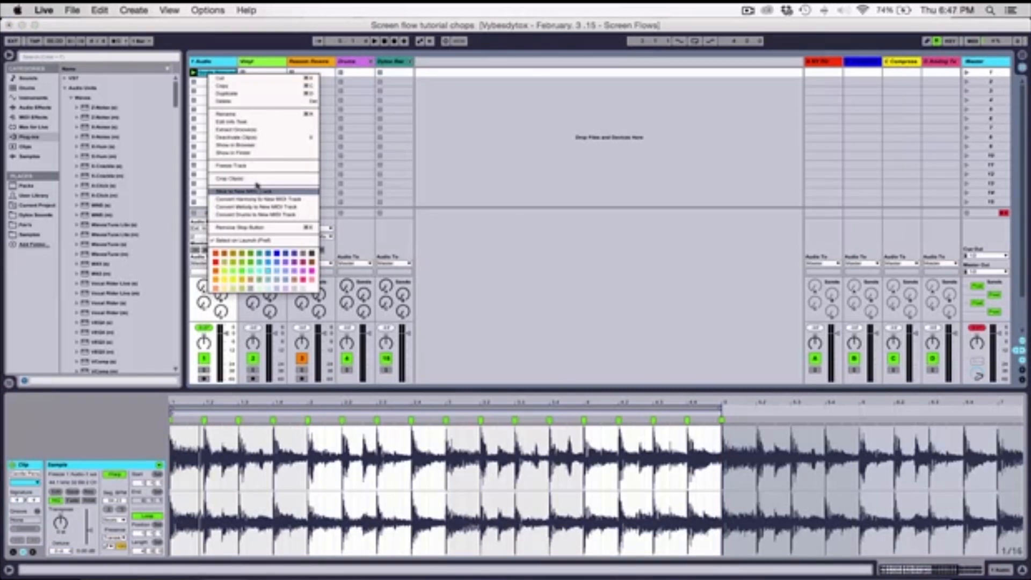
pyautogui.click(179, 41)
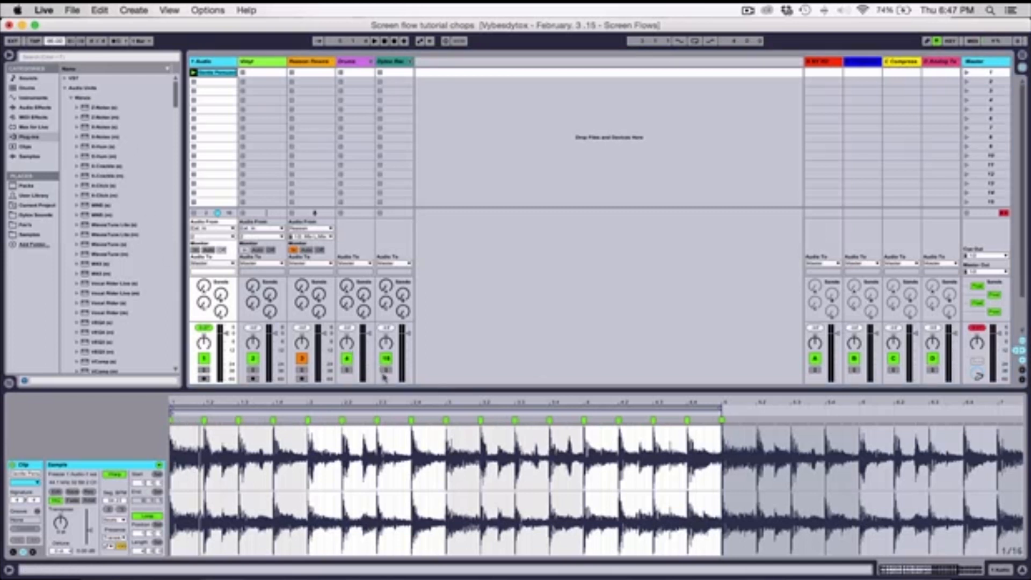
pyautogui.moveTo(459, 411); pyautogui.dragTo(400, 405)
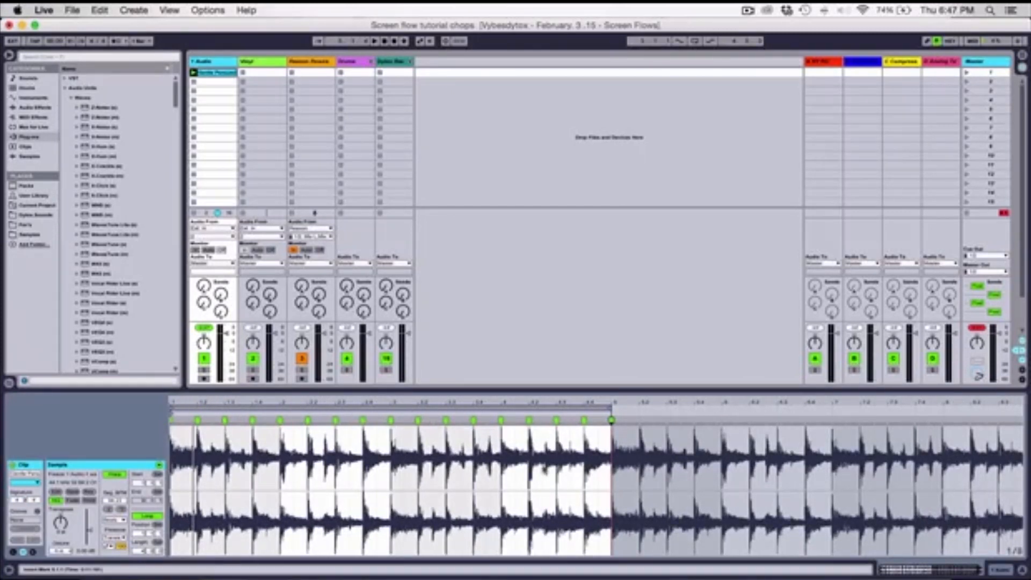
pyautogui.moveTo(397, 408); pyautogui.dragTo(471, 412)
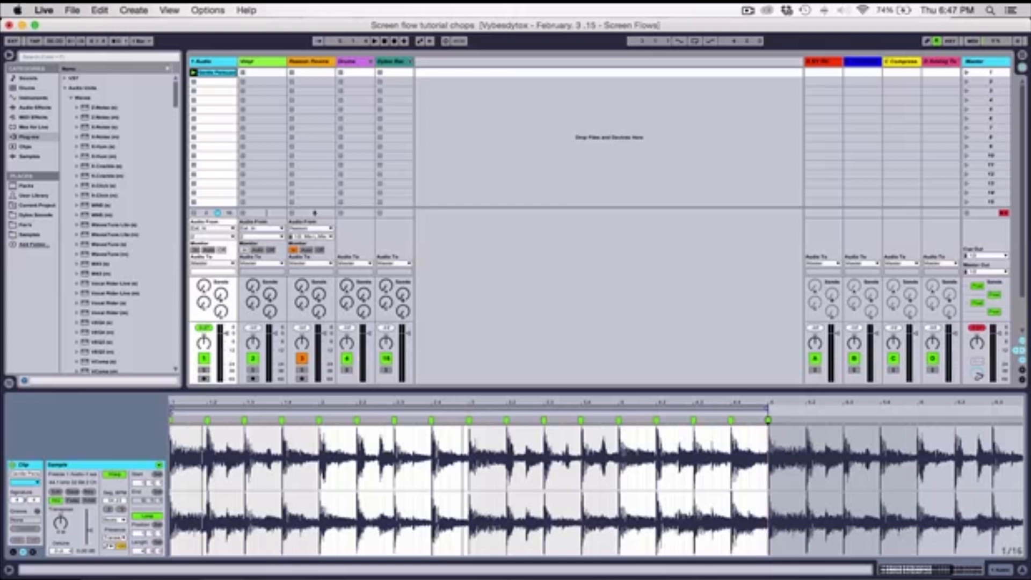
pyautogui.moveTo(473, 407); pyautogui.dragTo(473, 395)
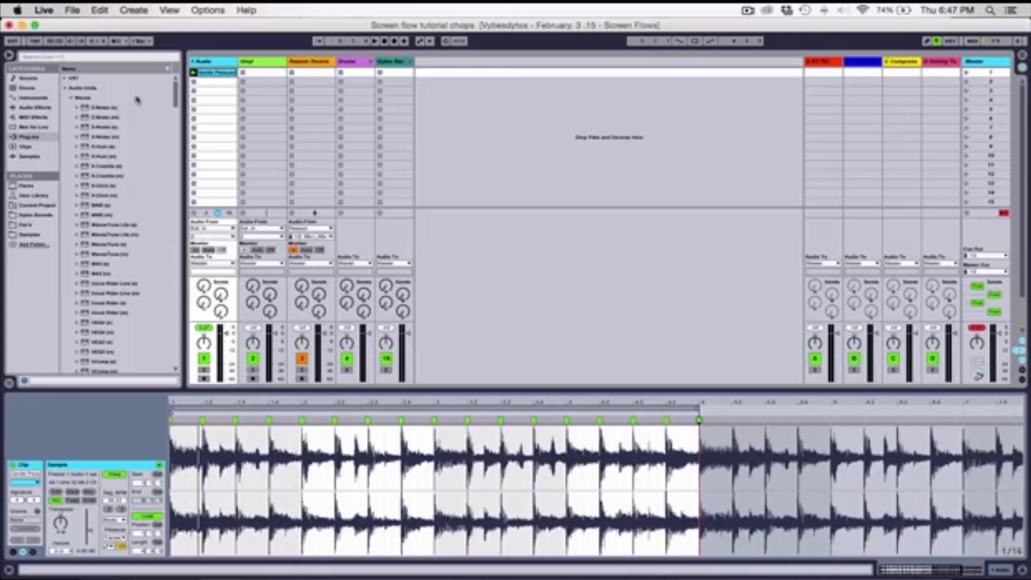
# Step: Lower the project tempo to about 72 BPM and set the clip's warp mode to Complex
pyautogui.click(55, 41)
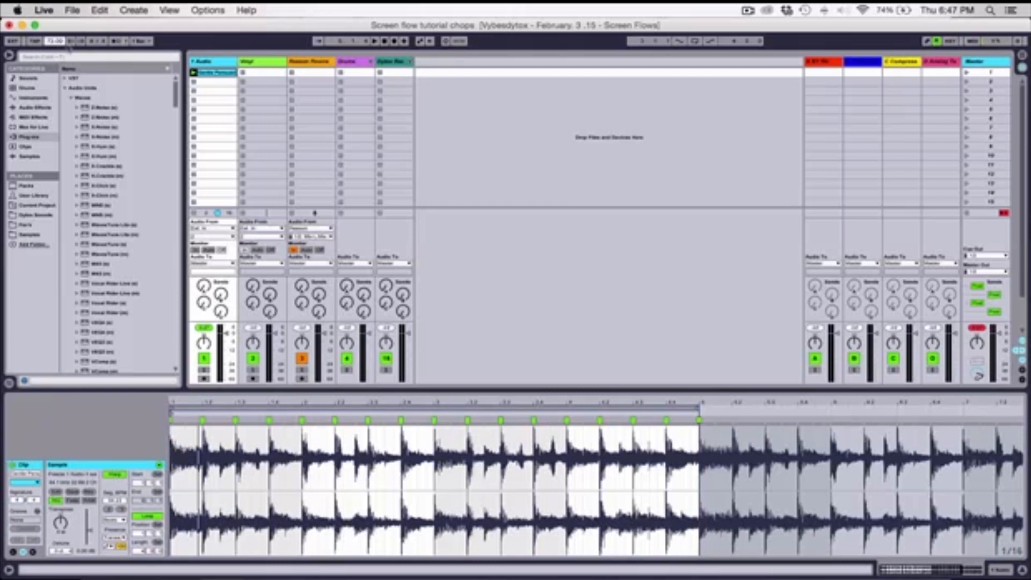
pyautogui.press('space')
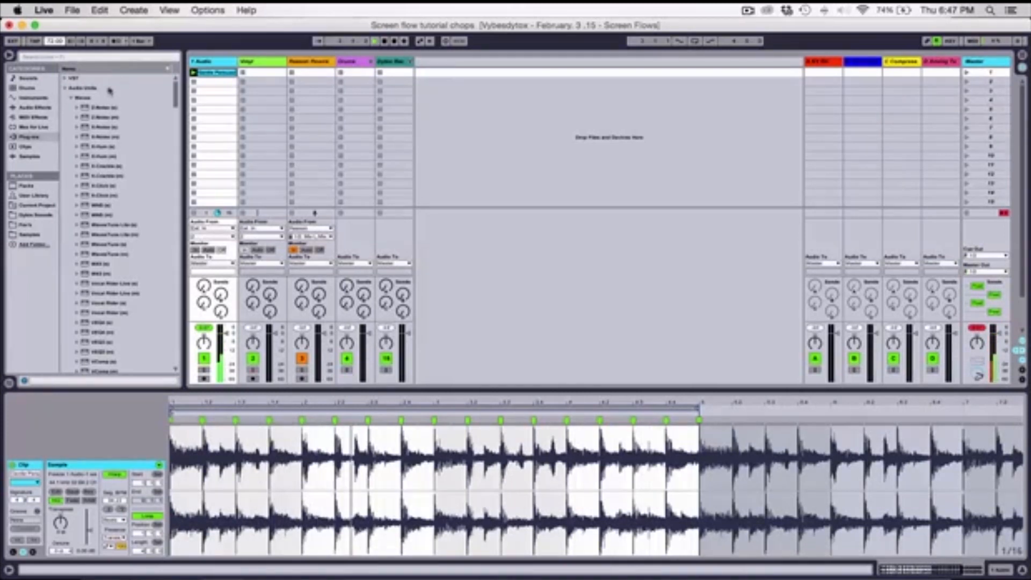
pyautogui.press('space')
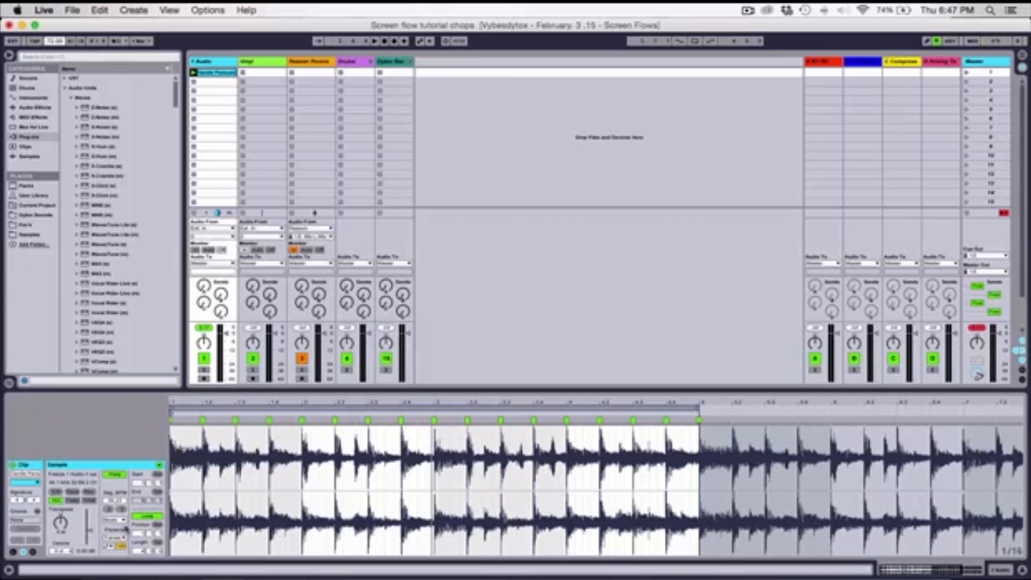
pyautogui.click(121, 521)
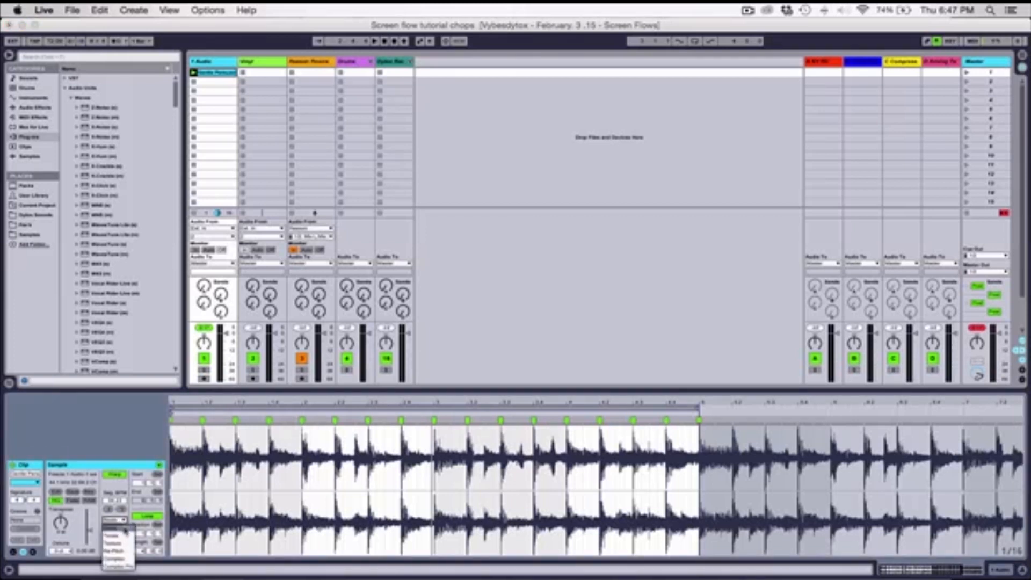
pyautogui.click(125, 562)
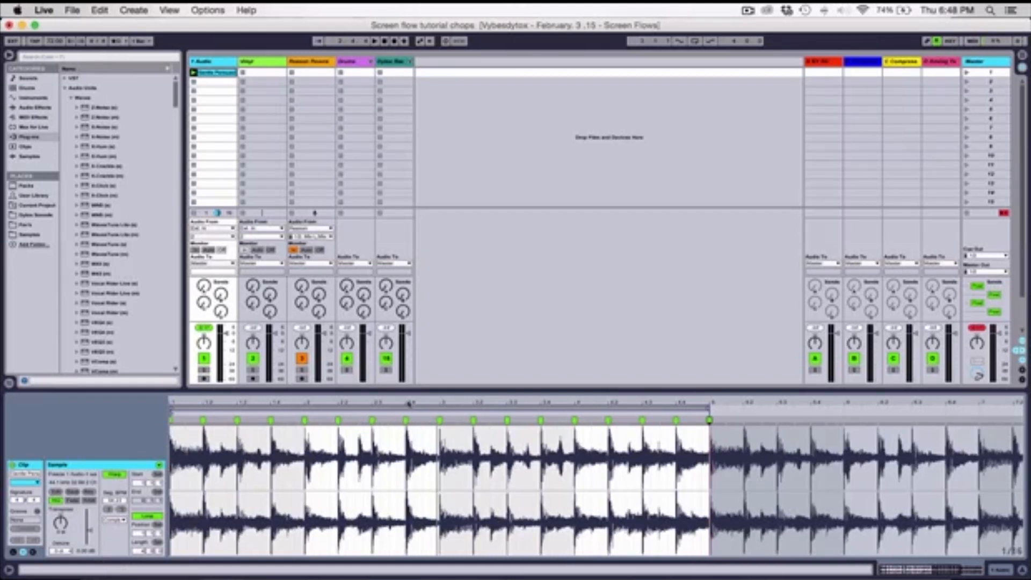
# Step: Slice the looped audio clip to a new MIDI track, creating one slice per warp marker with the Built-in slicing preset
pyautogui.click(194, 72)
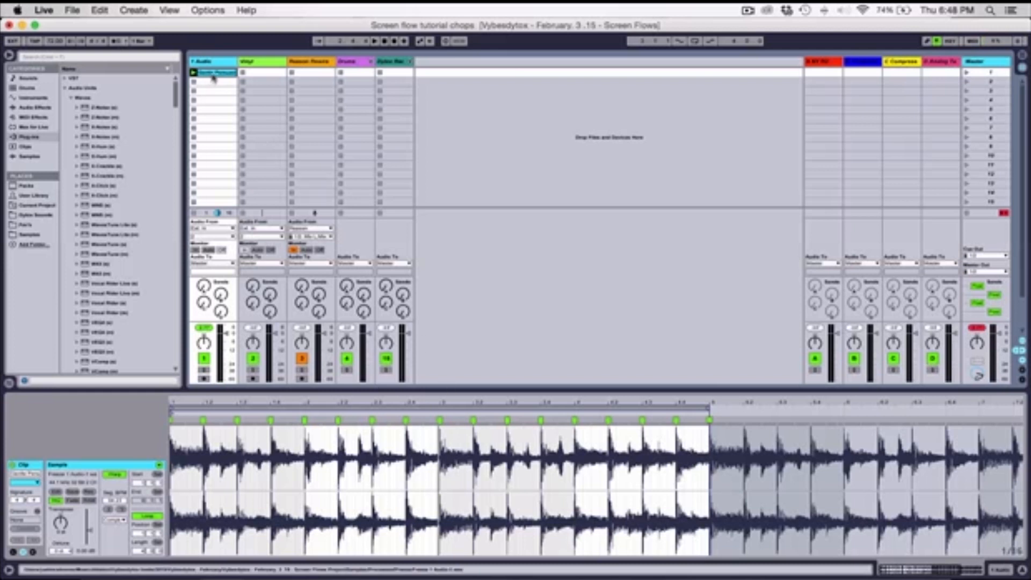
pyautogui.rightClick(213, 78)
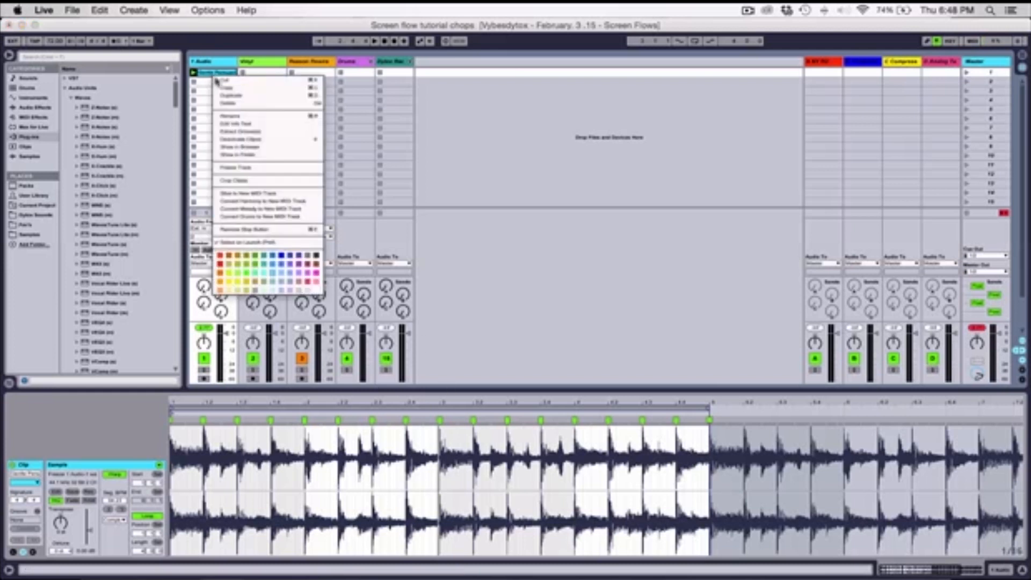
pyautogui.click(255, 197)
pyautogui.moveTo(546, 239); pyautogui.dragTo(455, 232)
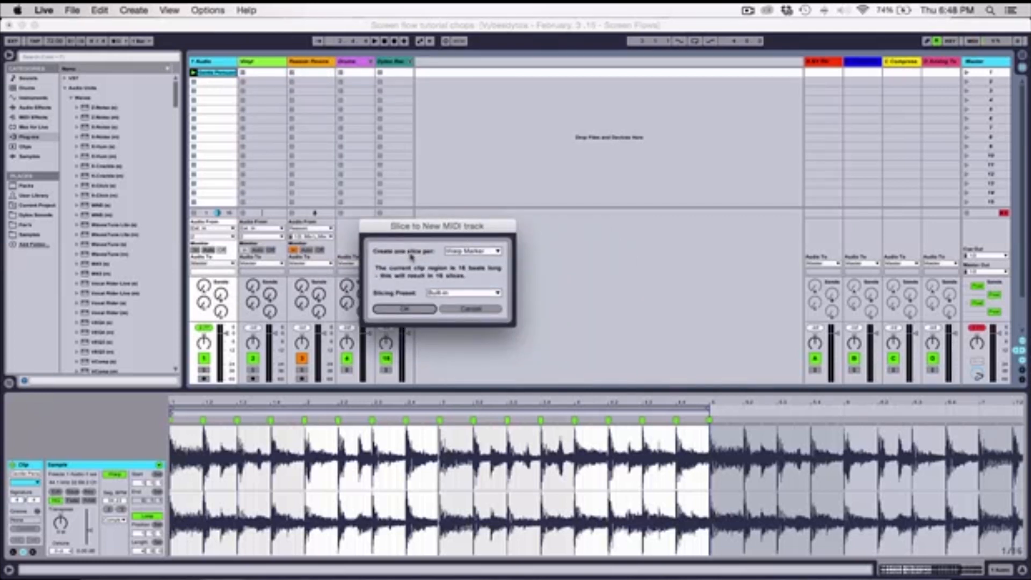
pyautogui.click(492, 252)
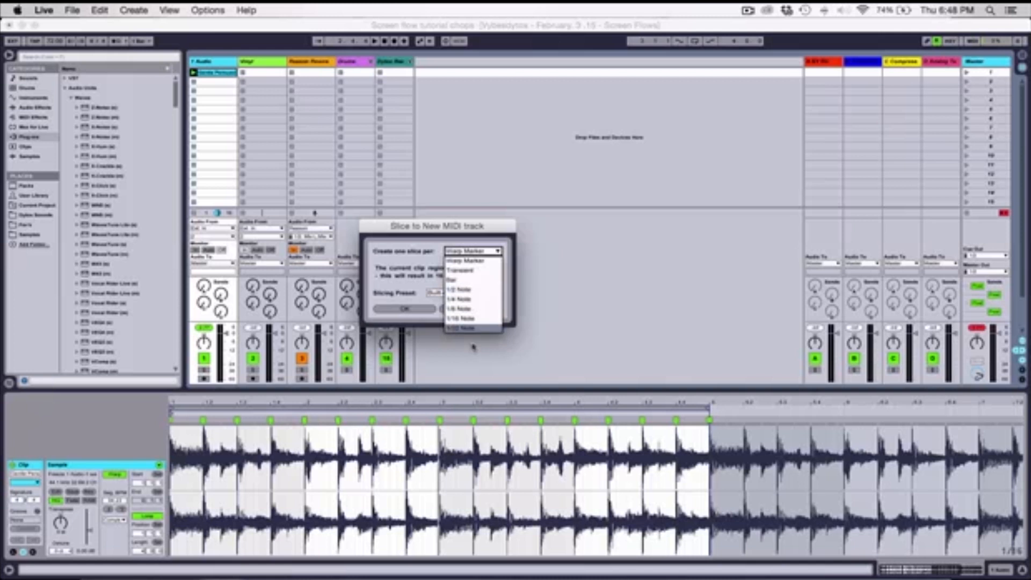
pyautogui.click(475, 261)
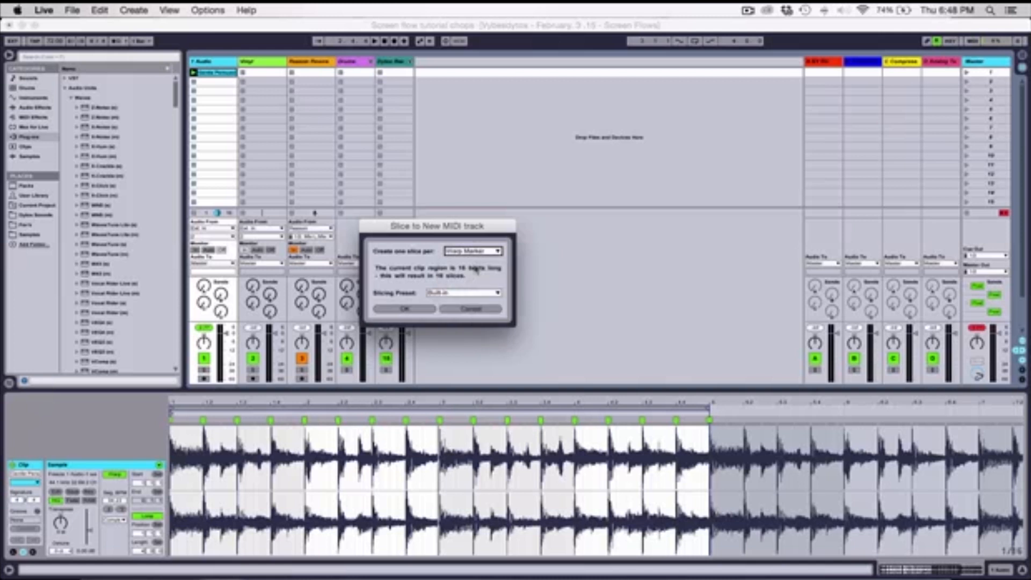
pyautogui.click(418, 312)
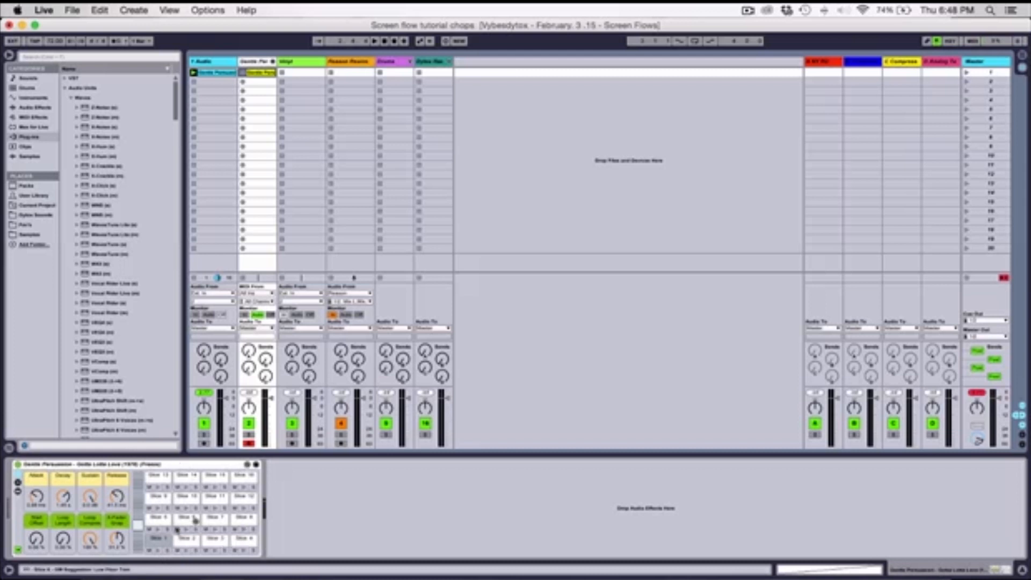
# Step: Audition Slice 1 in the new drum rack and raise the rack's Release macro for a longer tail
pyautogui.click(157, 550)
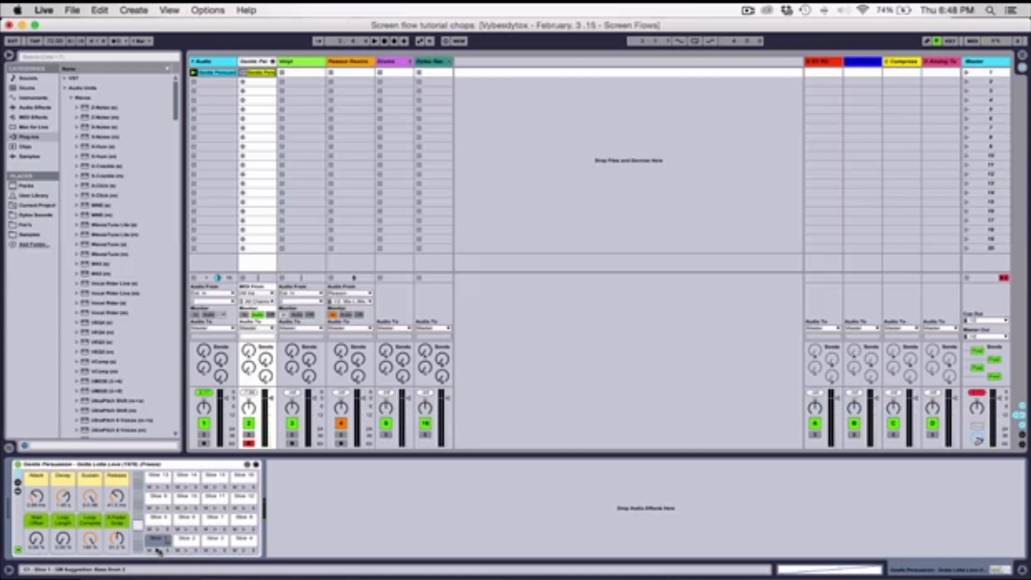
pyautogui.click(158, 550)
pyautogui.moveTo(117, 500); pyautogui.dragTo(116, 446)
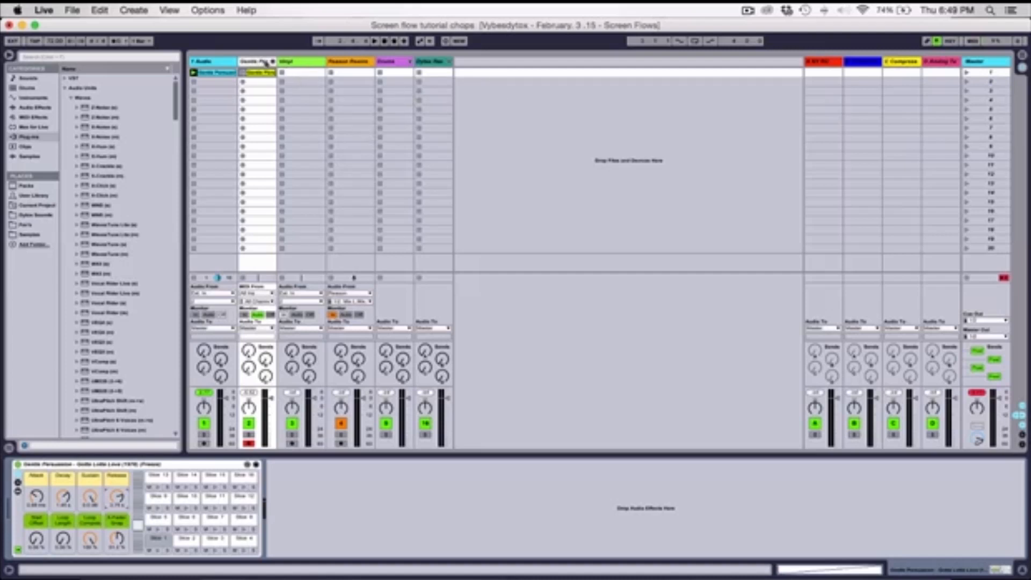
# Step: Search the plug-ins for "soundshifter" and add SoundShifter Pitch (s) to the sliced MIDI track
pyautogui.click(29, 136)
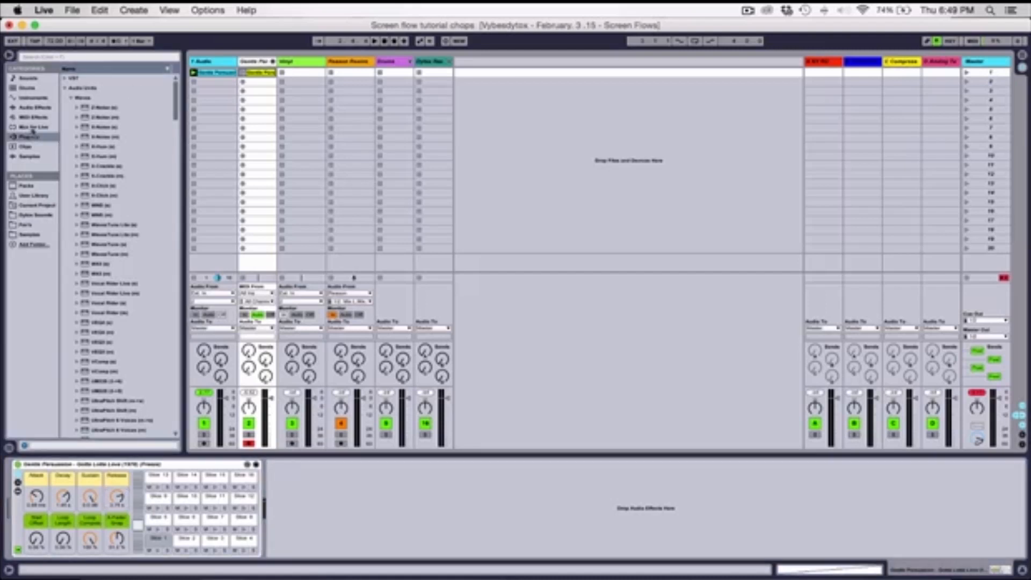
pyautogui.click(102, 57)
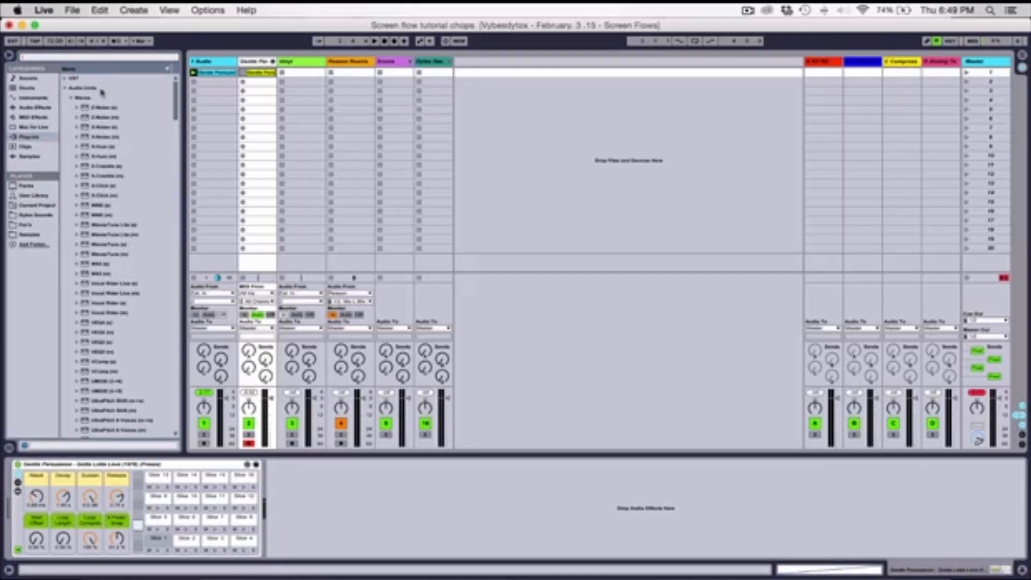
pyautogui.write('soundshifter')
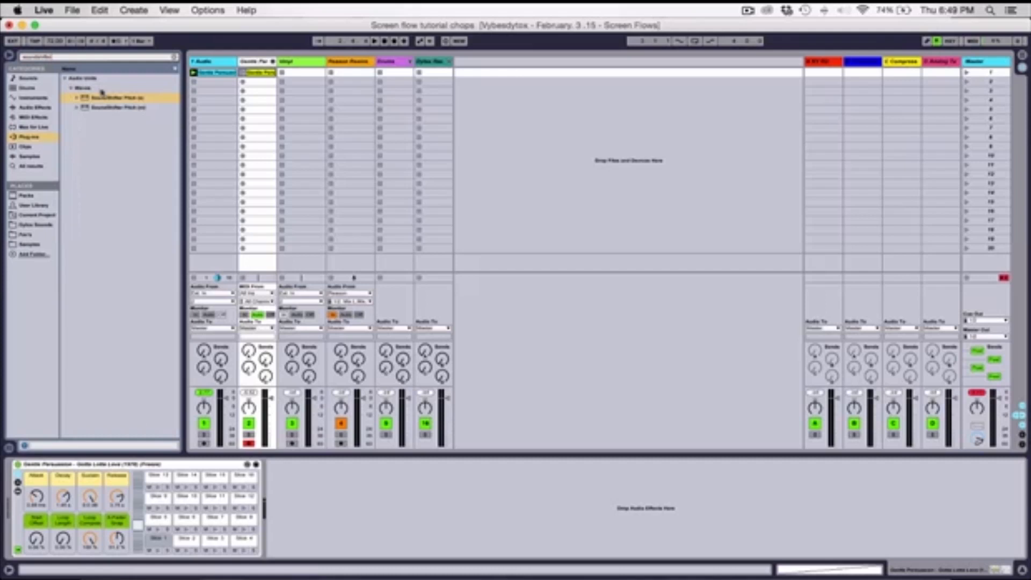
pyautogui.click(102, 99)
pyautogui.moveTo(93, 101); pyautogui.dragTo(348, 503)
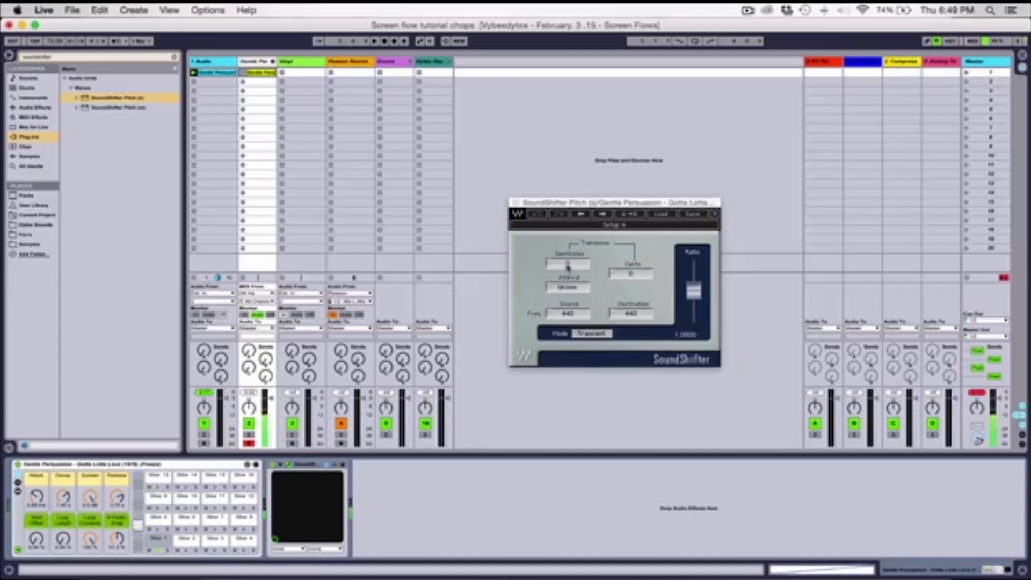
# Step: Try a SoundShifter transposition of -2 semitones on the slices and remove the plug-in from the track
pyautogui.click(568, 267)
pyautogui.press('Down')
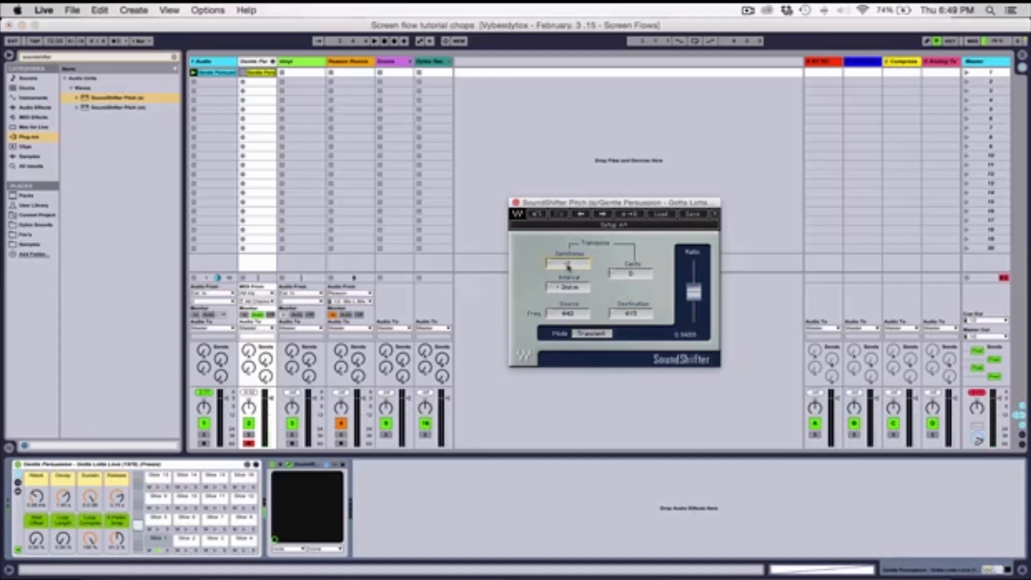
pyautogui.press('Down')
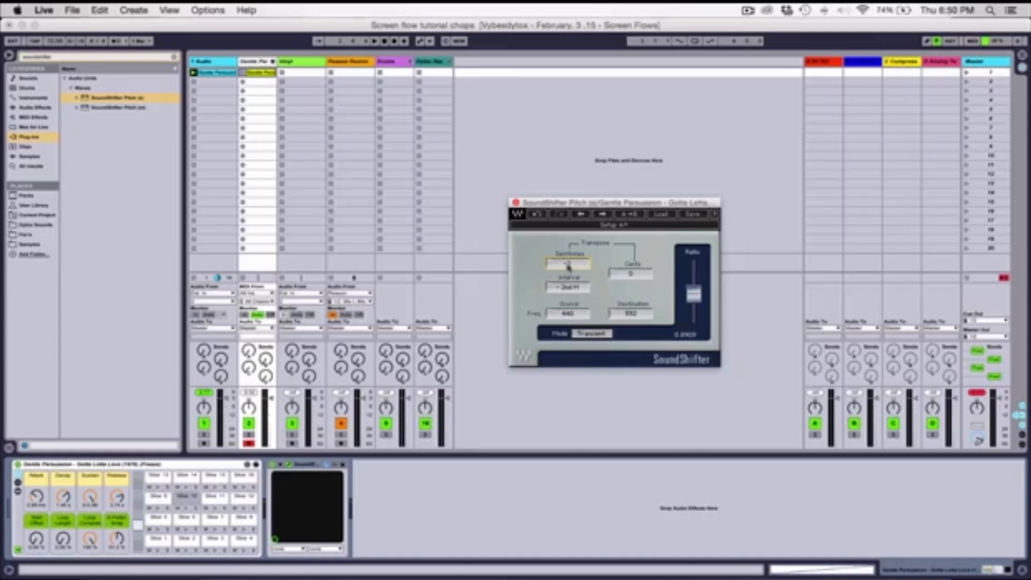
pyautogui.moveTo(553, 203); pyautogui.dragTo(417, 202)
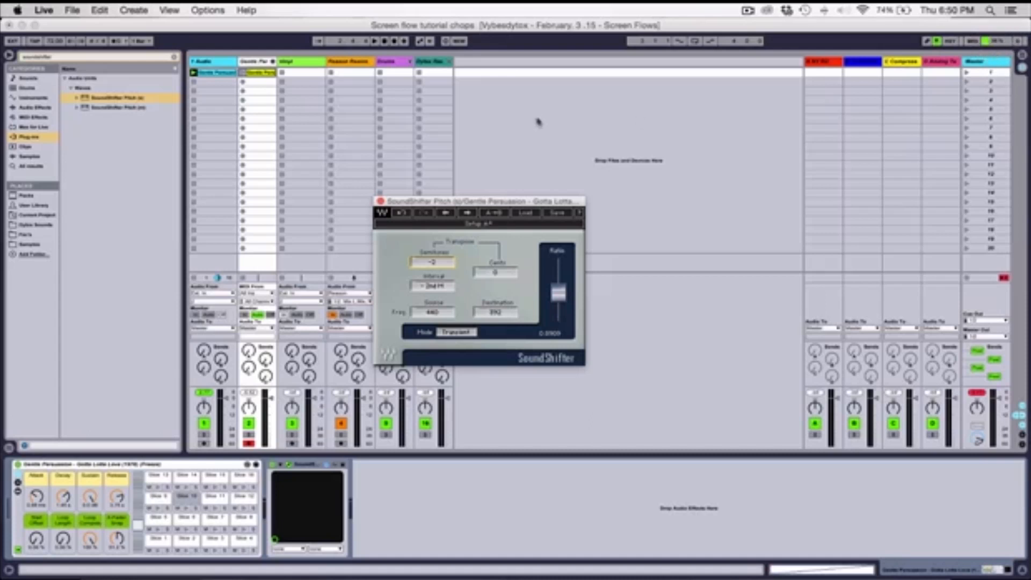
pyautogui.click(380, 201)
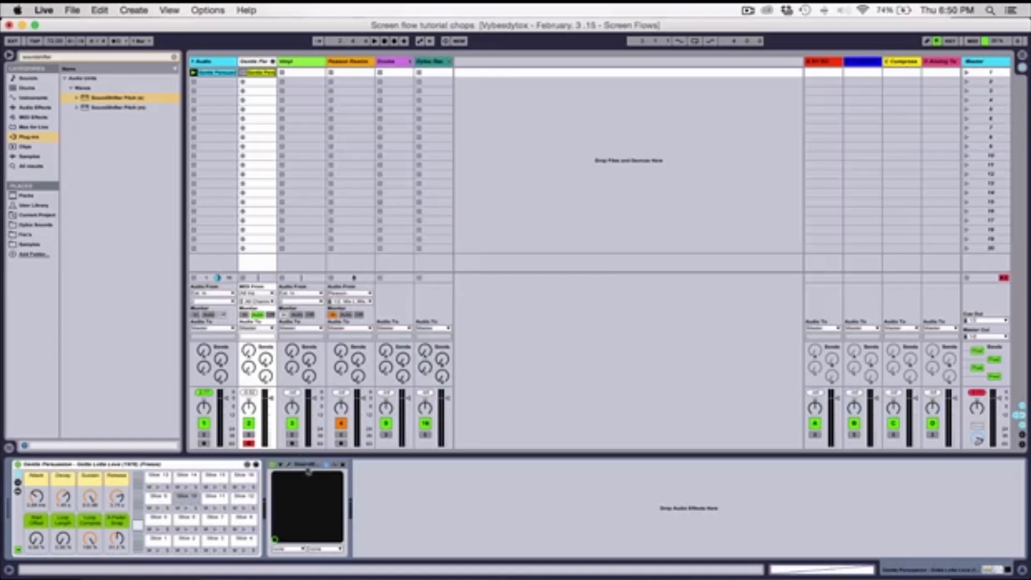
pyautogui.press('Delete')
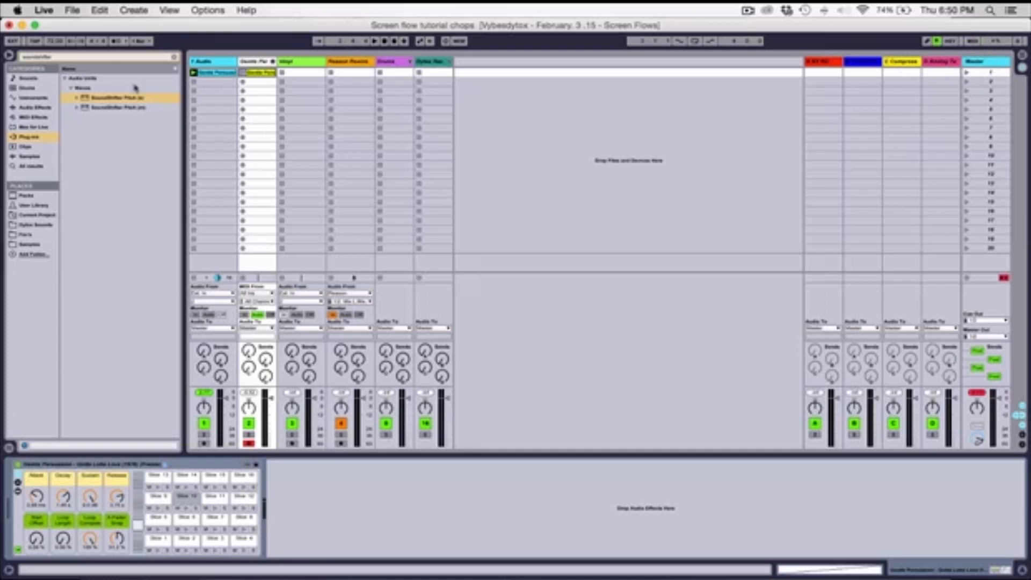
# Step: Add SoundShifter Pitch (s) to the sliced track again and delete it from the device chain
pyautogui.doubleClick(104, 99)
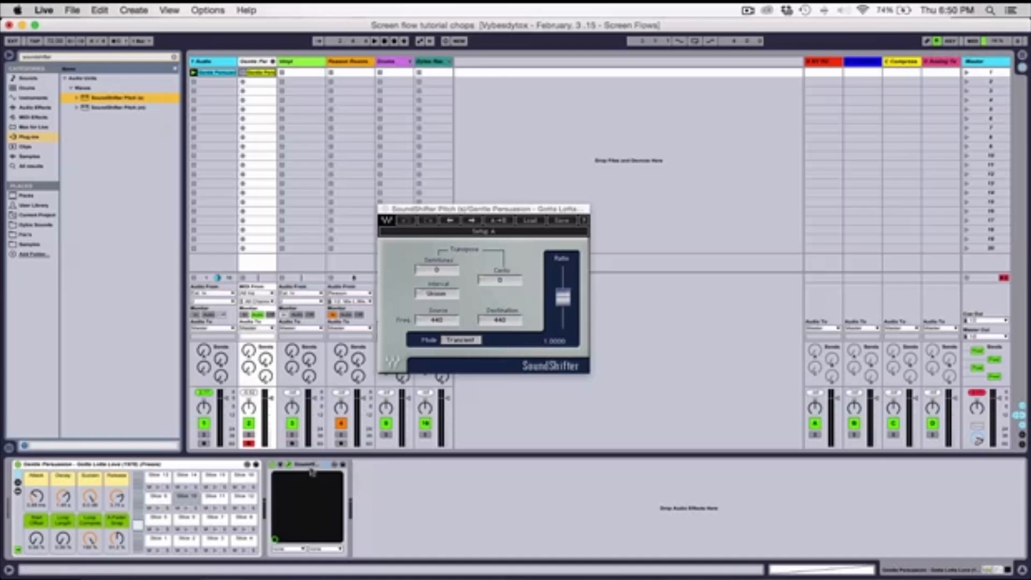
pyautogui.click(309, 466)
pyautogui.press('Delete')
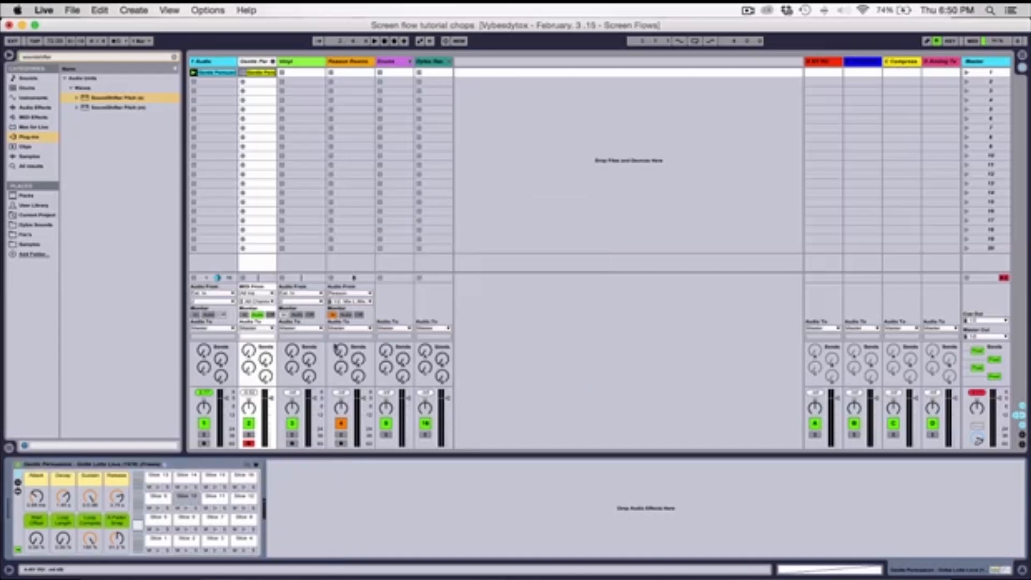